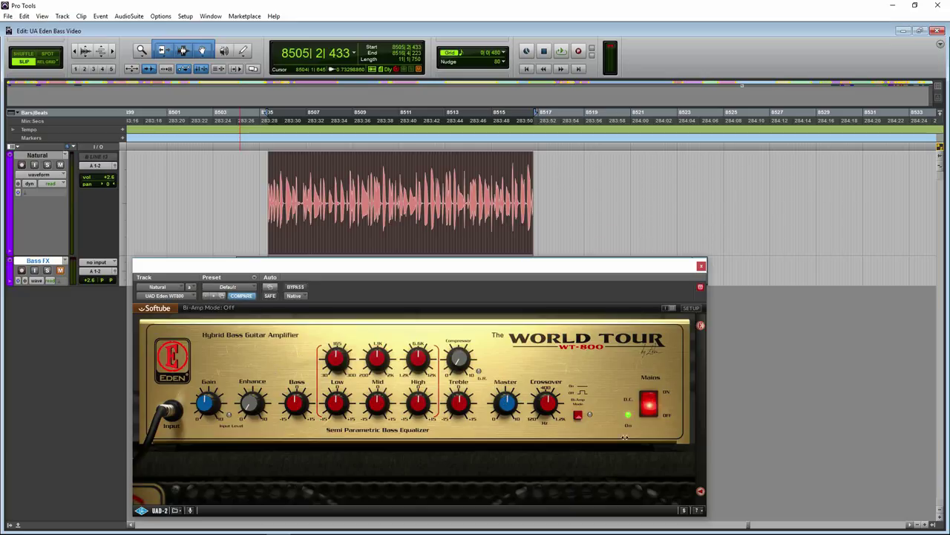
{"action": "left_click", "coordinate": [701, 491]}
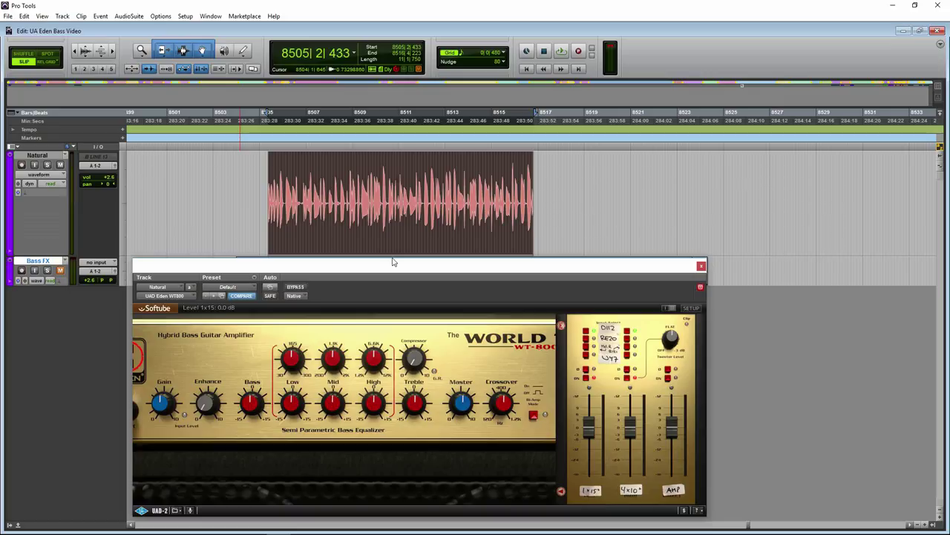
{"action": "left_click", "coordinate": [560, 491]}
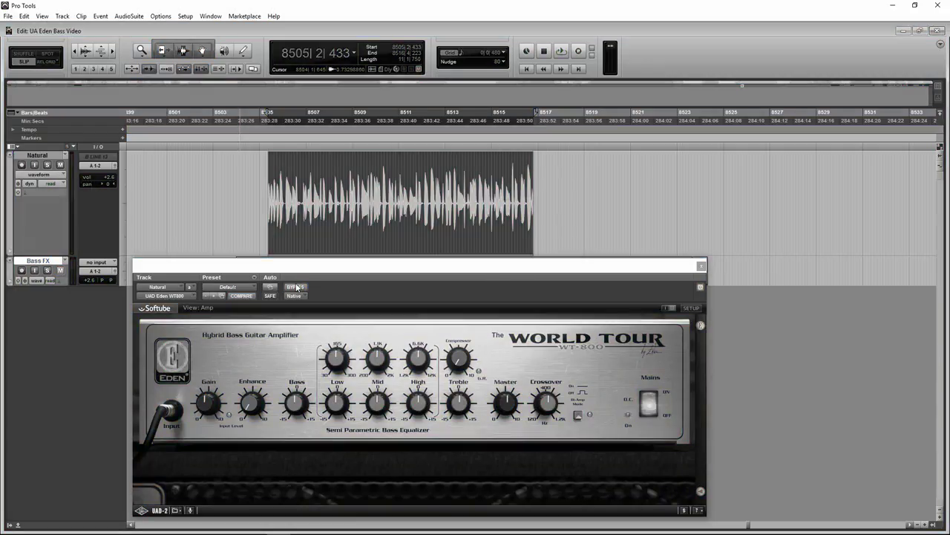
{"action": "key", "text": "space"}
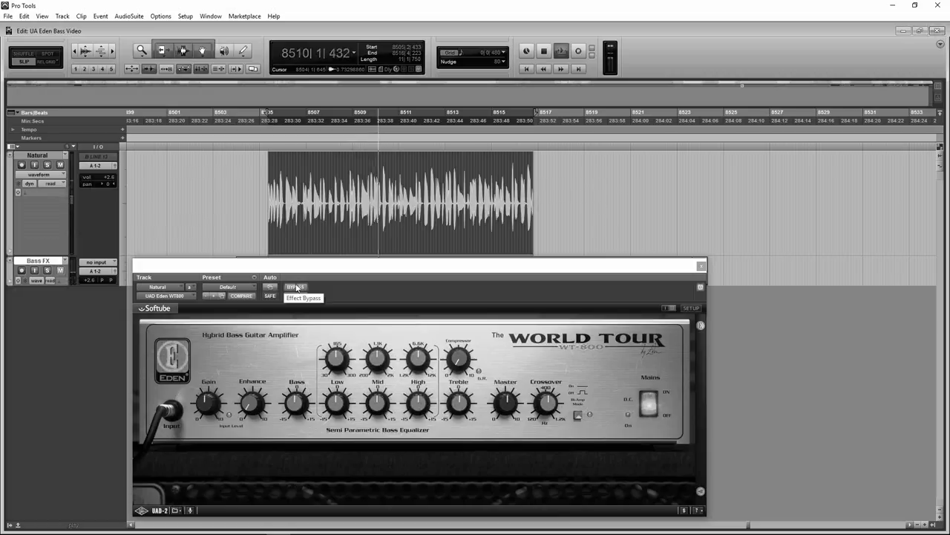
{"action": "key", "text": "space"}
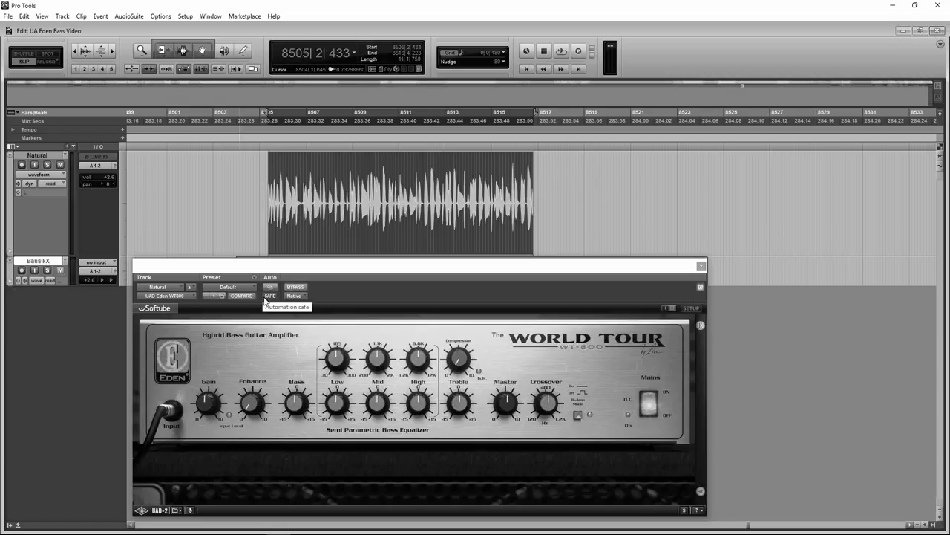
{"action": "key", "text": "space"}
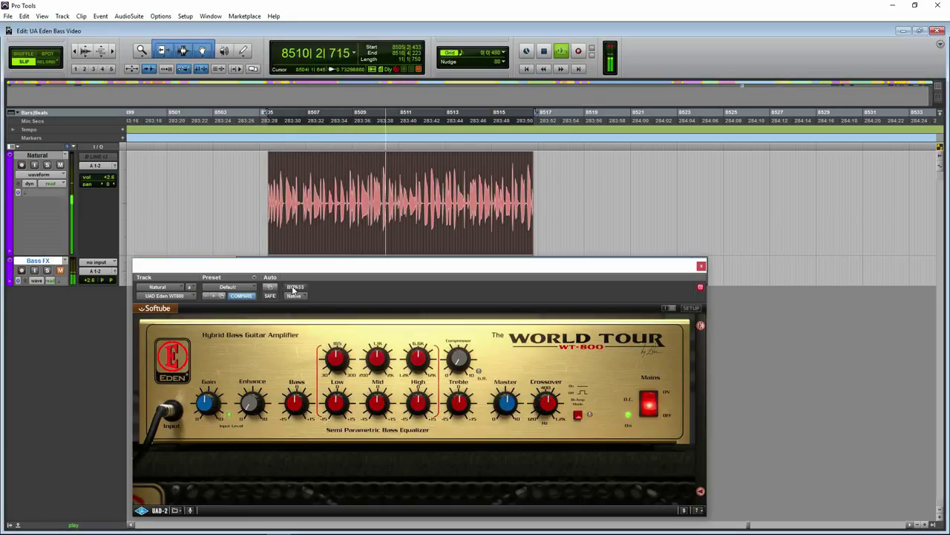
{"action": "key", "text": "space"}
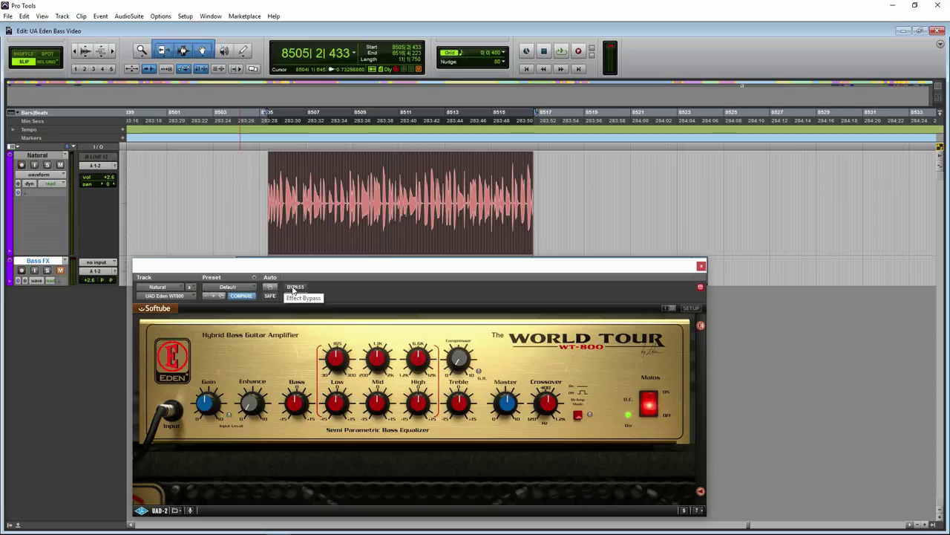
Step: Start playback and boost the Bass and Treble to about 5 dB each
{"action": "mouse_move", "coordinate": [210, 402]}
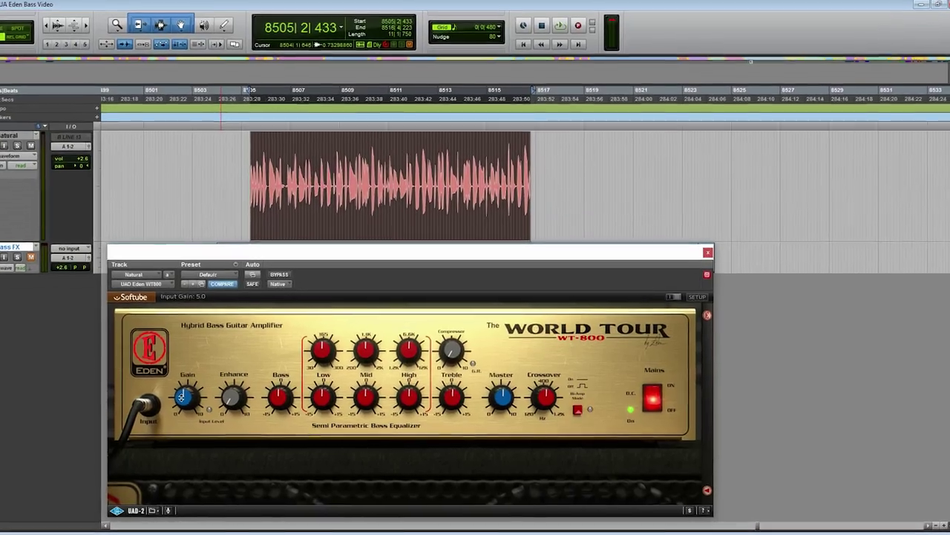
{"action": "key", "text": "space"}
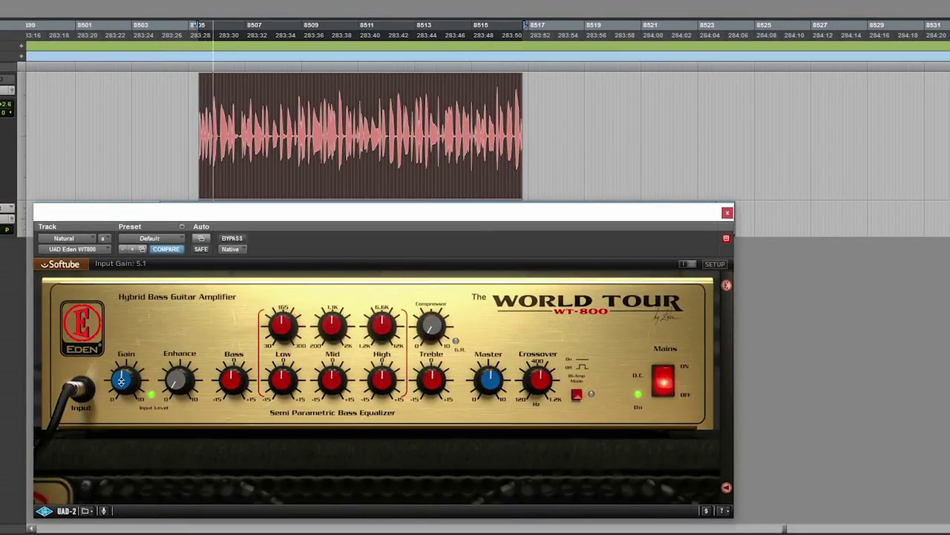
{"action": "left_click_drag", "start_coordinate": [224, 385], "coordinate": [227, 360]}
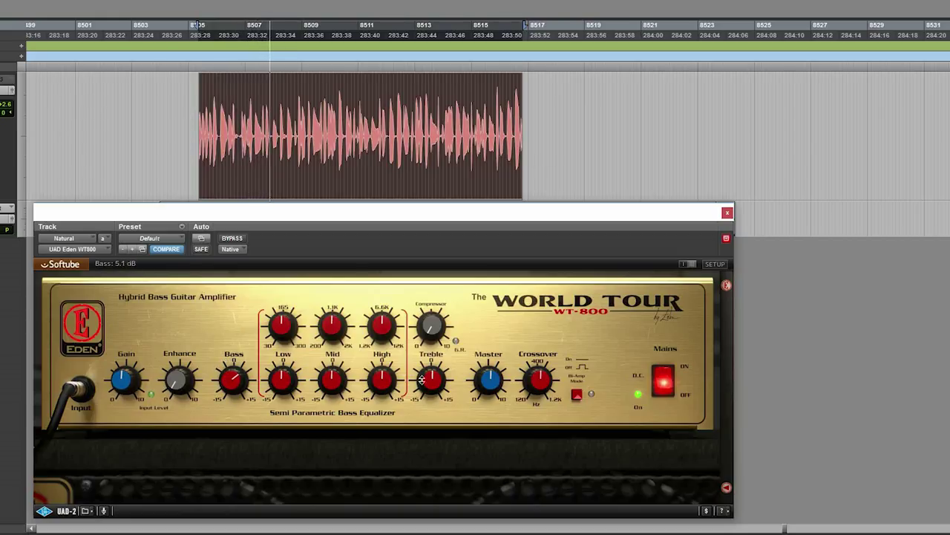
{"action": "left_click_drag", "start_coordinate": [431, 379], "coordinate": [378, 382]}
Step: Retune the EQ: High to about 10 kHz at 3 dB, Mid to about 1.6 kHz, Low cut to about -4 dB
{"action": "left_click_drag", "start_coordinate": [381, 324], "coordinate": [376, 268]}
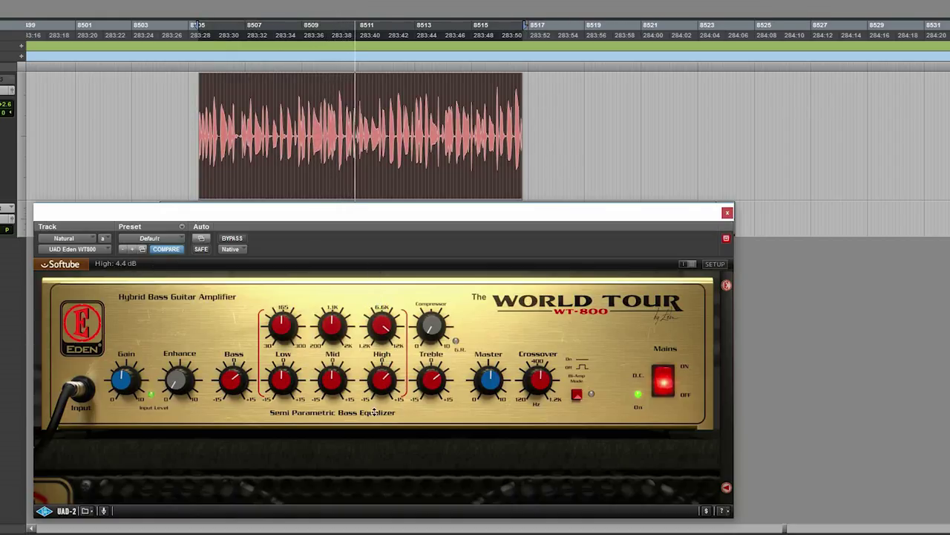
{"action": "left_click_drag", "start_coordinate": [380, 376], "coordinate": [373, 413]}
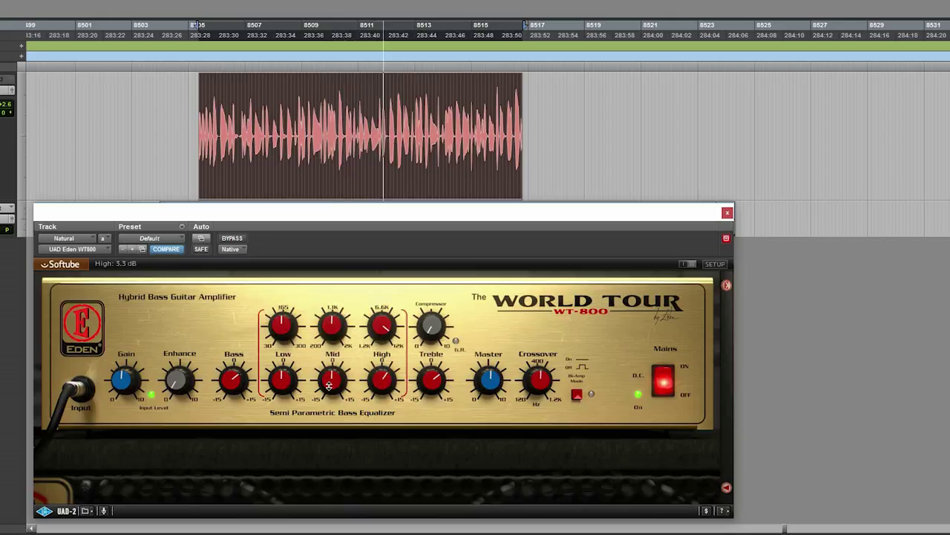
{"action": "left_click_drag", "start_coordinate": [329, 327], "coordinate": [321, 444]}
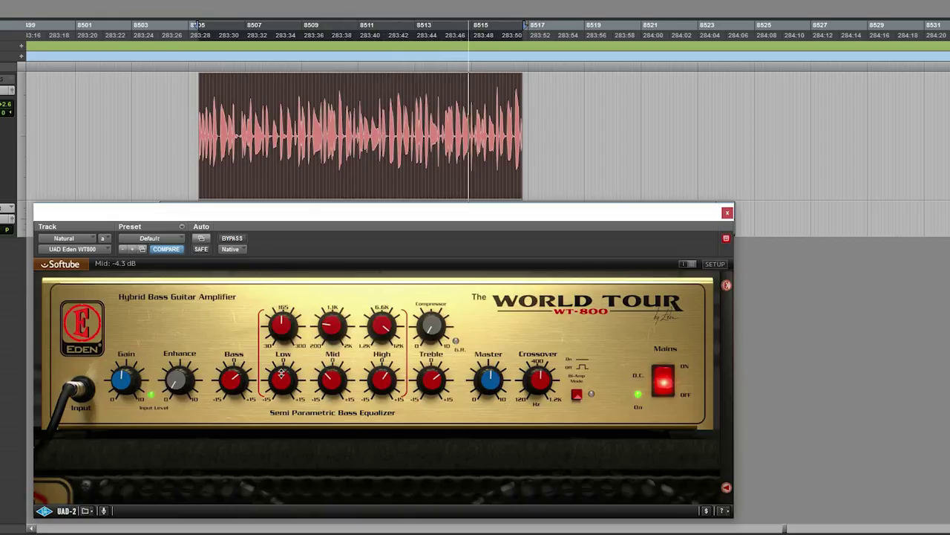
{"action": "left_click_drag", "start_coordinate": [275, 383], "coordinate": [277, 354]}
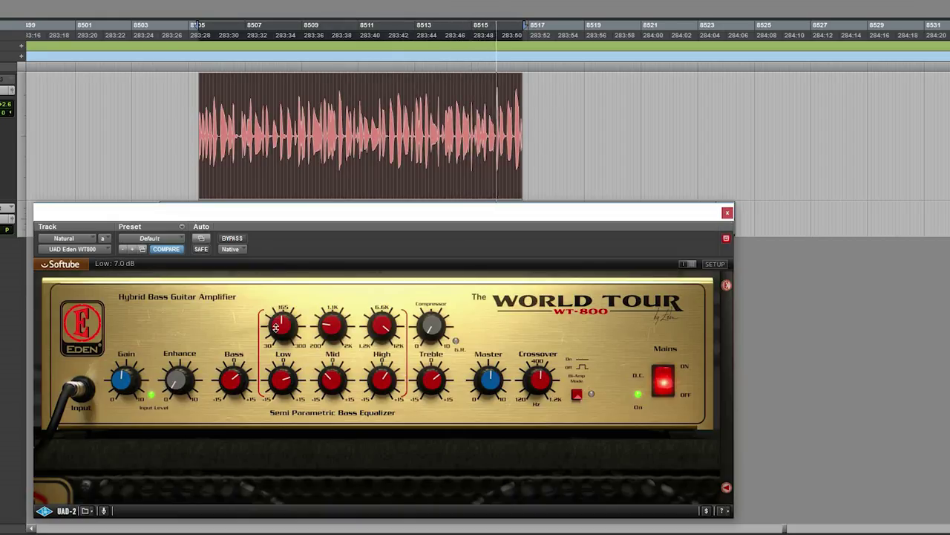
{"action": "left_click_drag", "start_coordinate": [275, 316], "coordinate": [275, 322]}
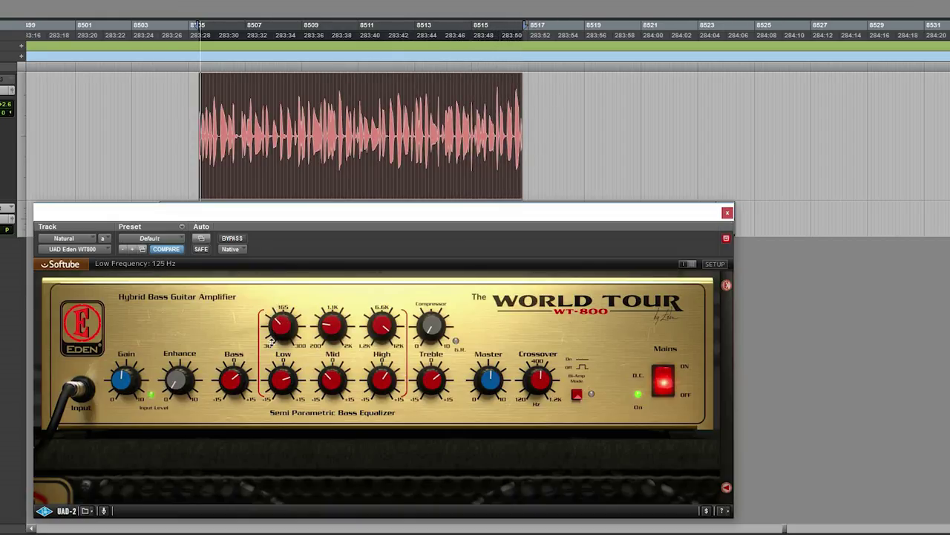
{"action": "left_click_drag", "start_coordinate": [276, 377], "coordinate": [273, 411]}
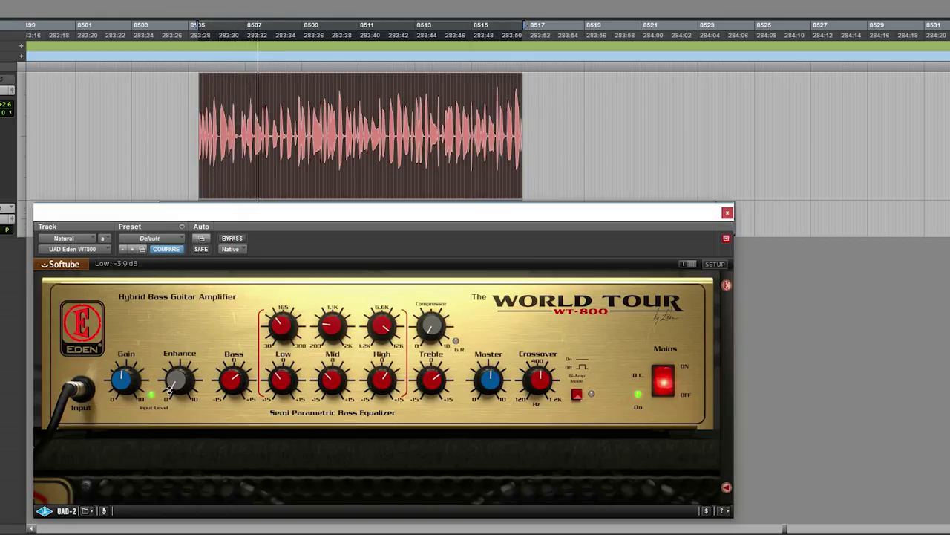
Step: Turn Enhance down to about 2, raise compression to about 6.3, then stop playback
{"action": "left_click_drag", "start_coordinate": [182, 312], "coordinate": [179, 366]}
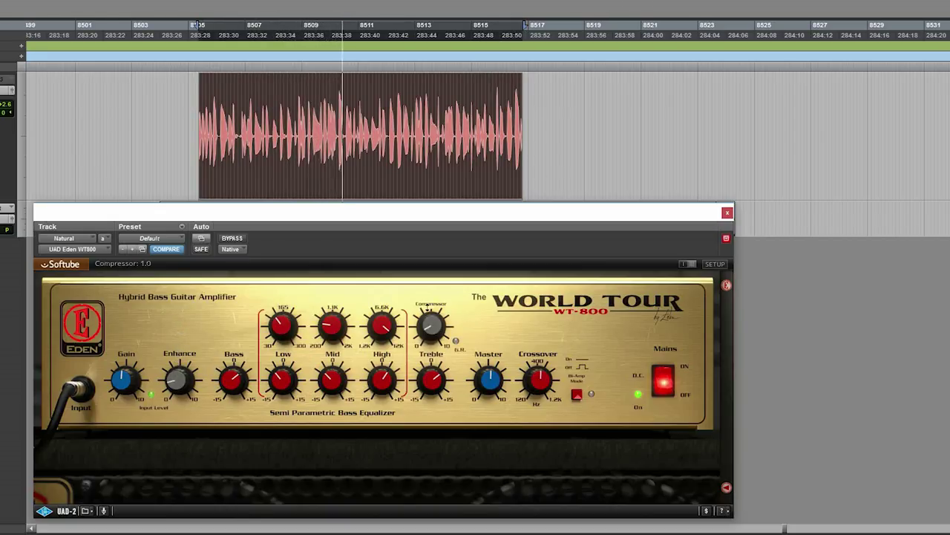
{"action": "left_click_drag", "start_coordinate": [426, 272], "coordinate": [429, 244]}
{"action": "mouse_move", "coordinate": [428, 311]}
{"action": "left_mouse_down"}
{"action": "mouse_move", "coordinate": [429, 300]}
{"action": "mouse_move", "coordinate": [427, 319]}
{"action": "left_mouse_up"}
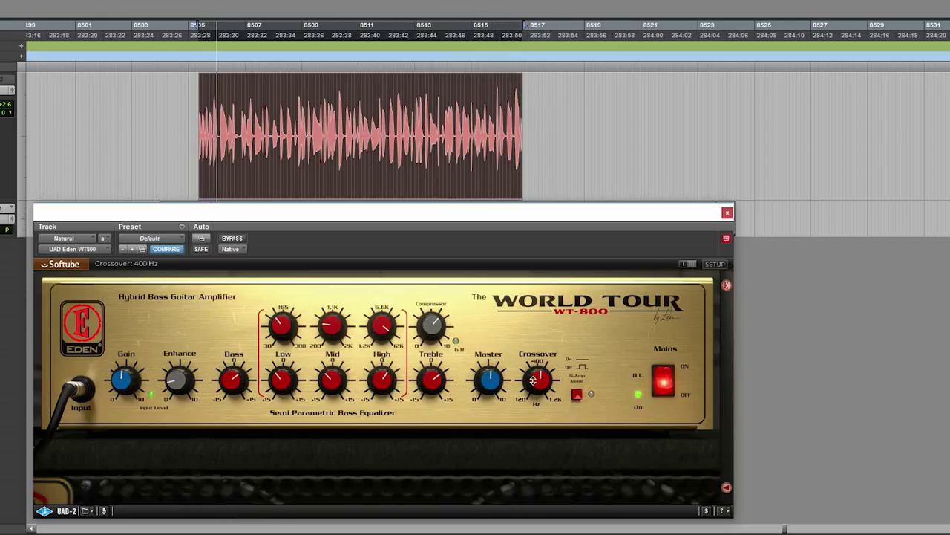
{"action": "key", "text": "space"}
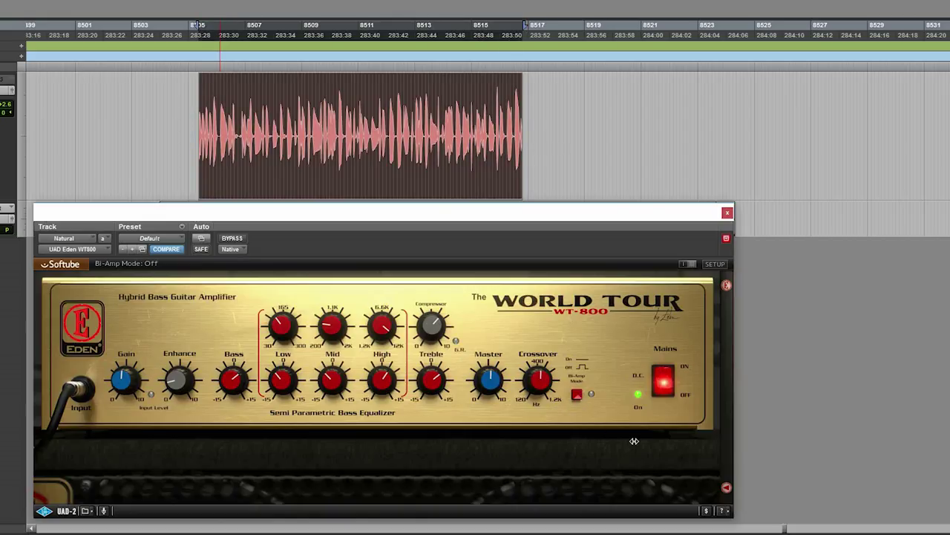
Step: Show the cabinet channels, lower the 1x15 level slightly and switch its mic to RE20
{"action": "left_click", "coordinate": [726, 489]}
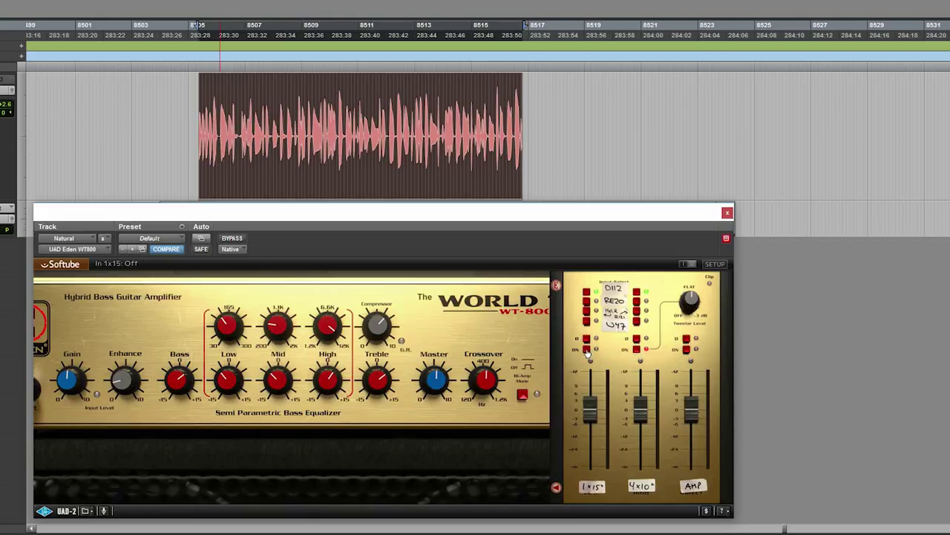
{"action": "left_click", "coordinate": [688, 352]}
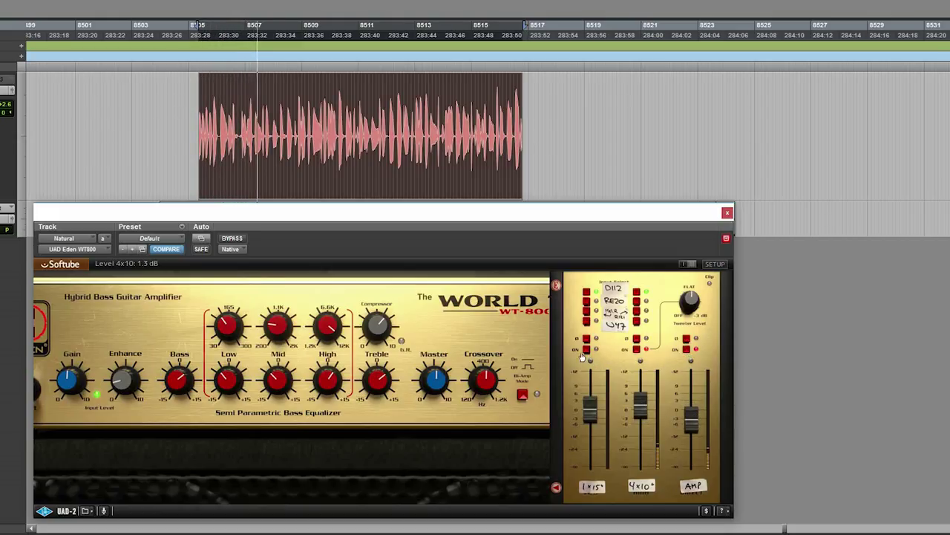
{"action": "left_click", "coordinate": [686, 350]}
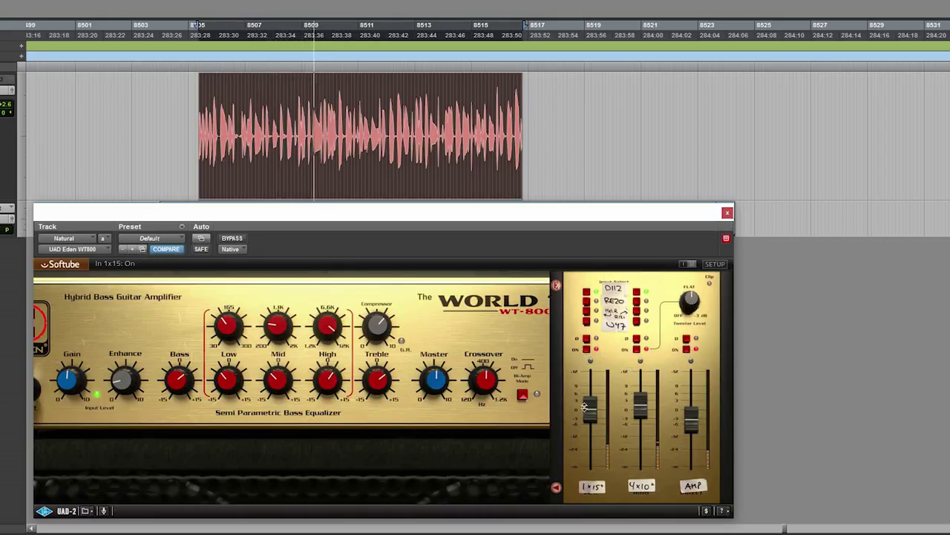
{"action": "left_click_drag", "start_coordinate": [589, 413], "coordinate": [589, 425]}
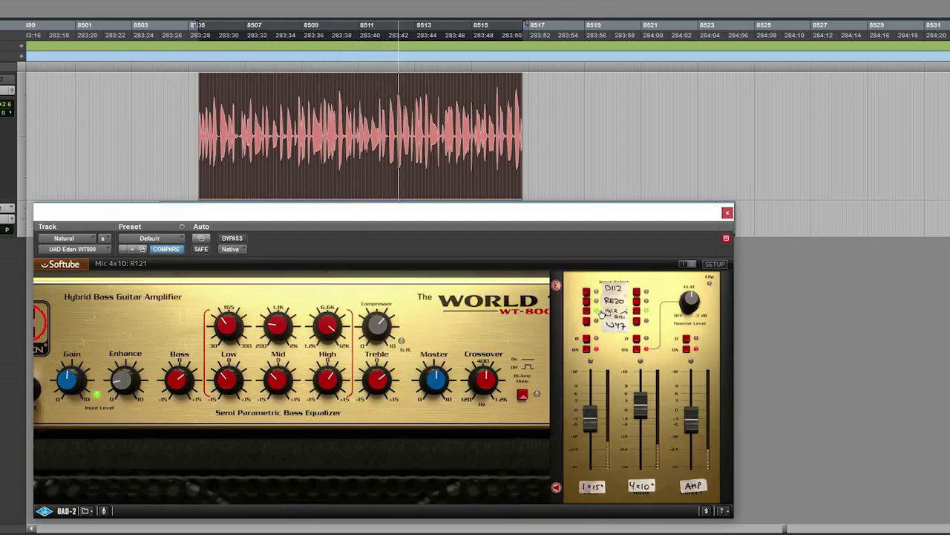
{"action": "left_click", "coordinate": [586, 302]}
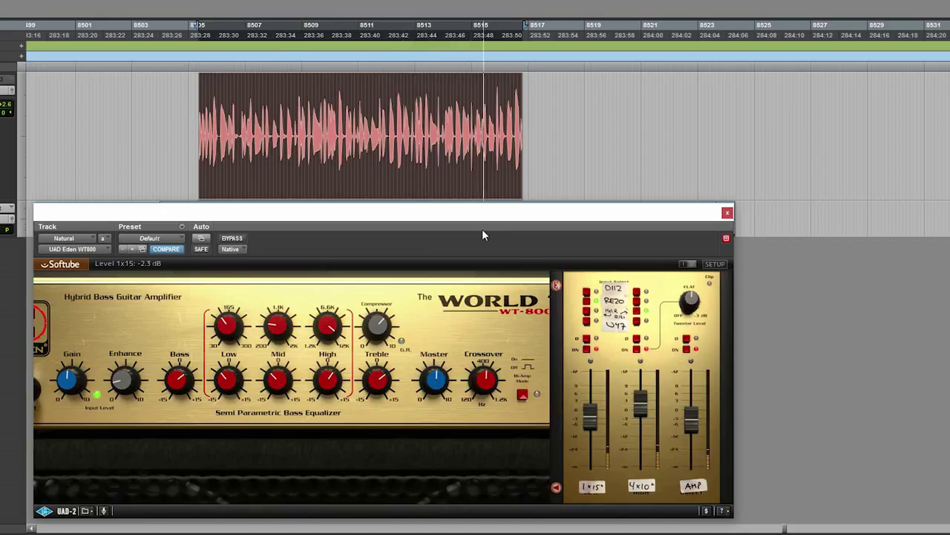
Step: A/B the amp with bypass, raise the 4x10 level to 4.4 dB, and ease Bass to 4.0 dB
{"action": "left_click", "coordinate": [233, 239]}
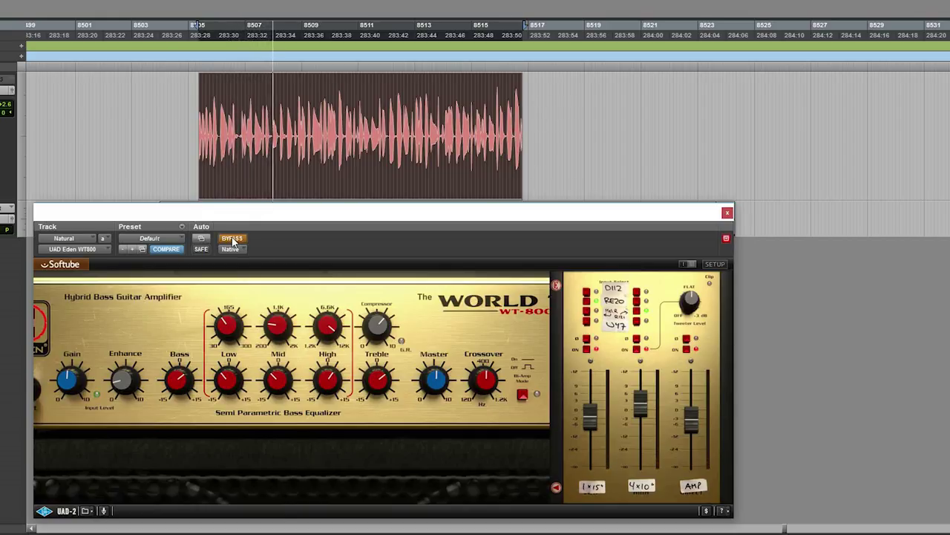
{"action": "left_click", "coordinate": [233, 239]}
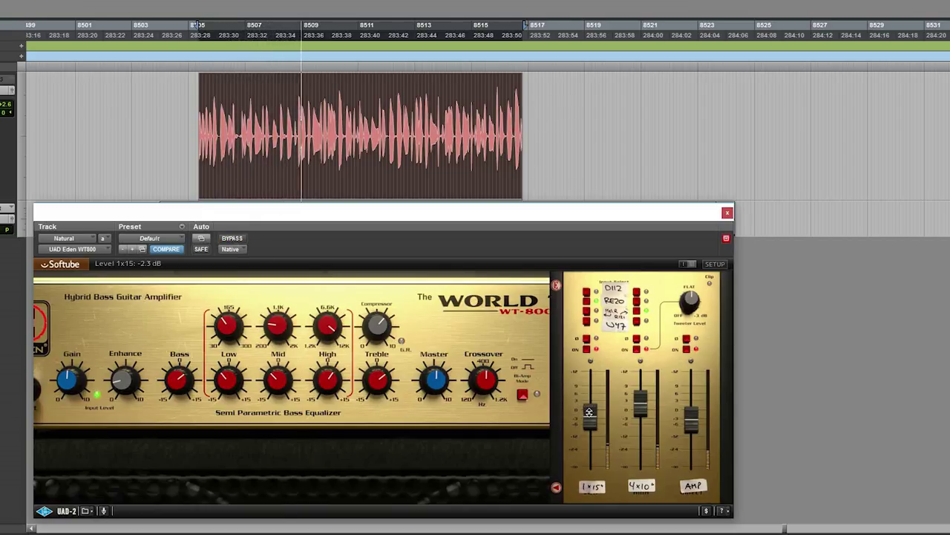
{"action": "left_click_drag", "start_coordinate": [640, 405], "coordinate": [639, 403]}
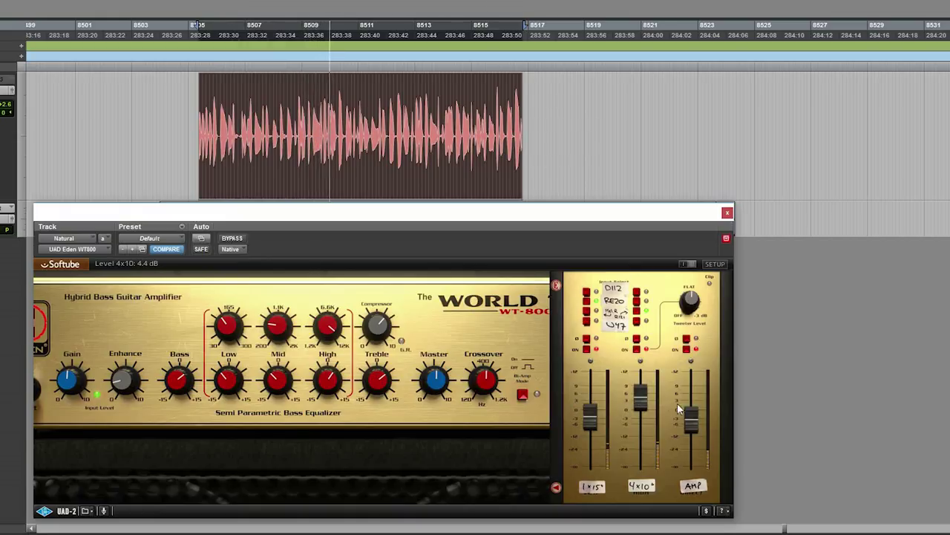
{"action": "left_click", "coordinate": [686, 344]}
{"action": "left_click", "coordinate": [686, 344]}
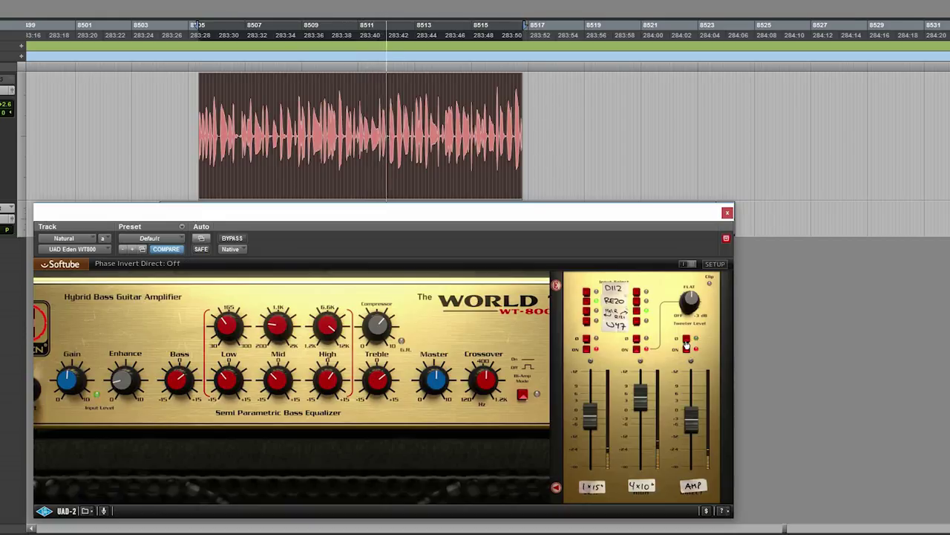
{"action": "left_click", "coordinate": [234, 239]}
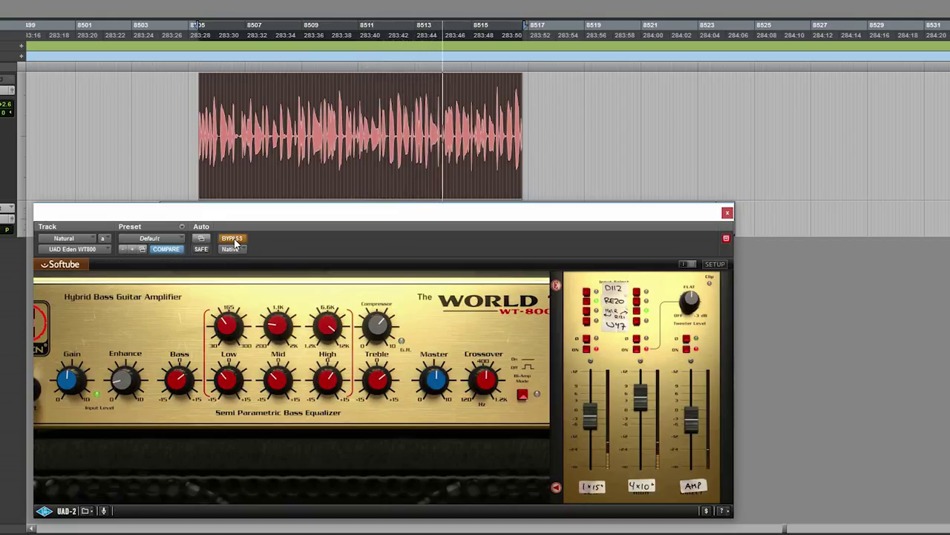
{"action": "left_click", "coordinate": [233, 239]}
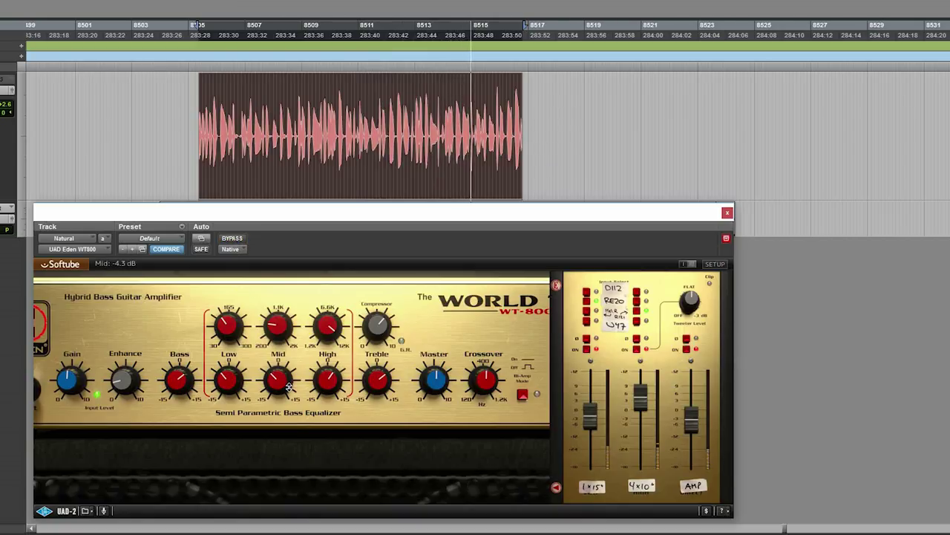
{"action": "scroll", "coordinate": [174, 382], "scroll_direction": "down", "scroll_amount": 1}
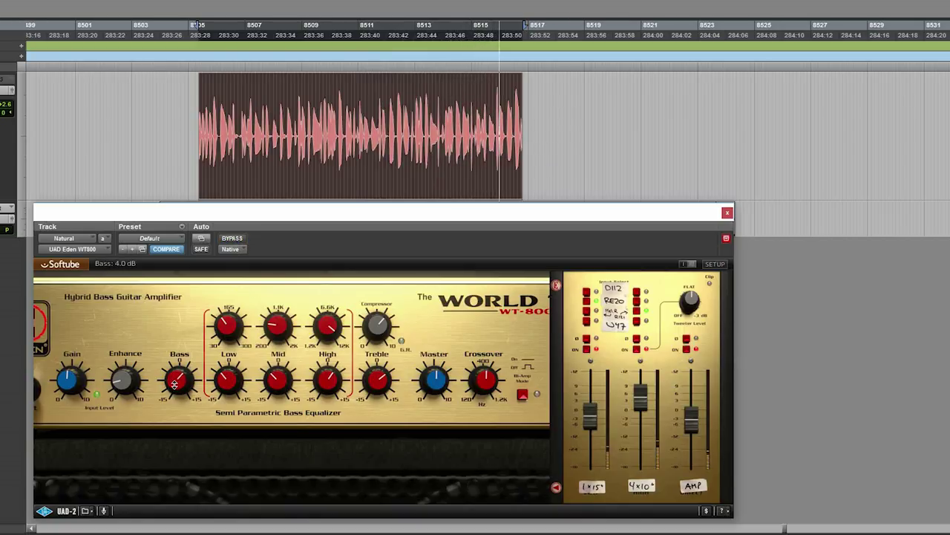
Step: Bypass the Eden amp to hear the dry Natural bass, then switch it back on
{"action": "left_click", "coordinate": [232, 239]}
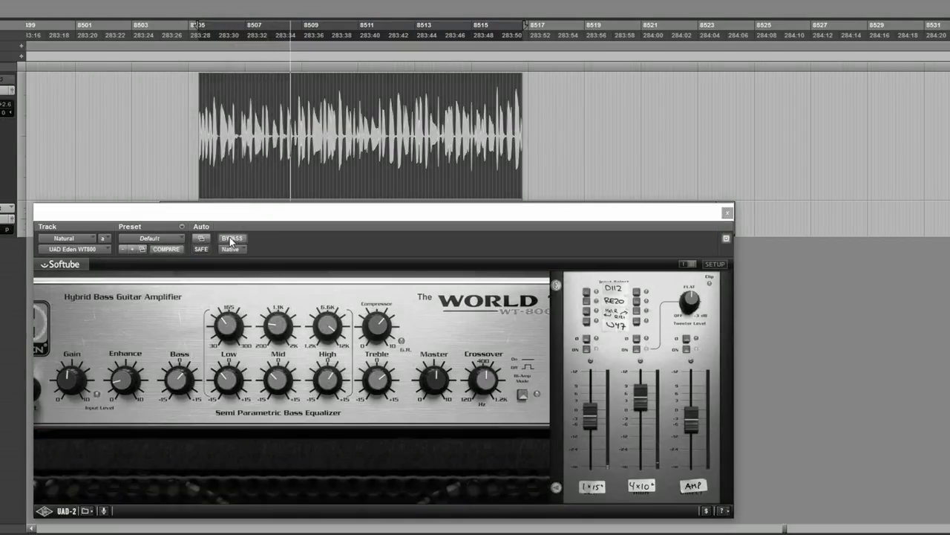
{"action": "left_click", "coordinate": [232, 239]}
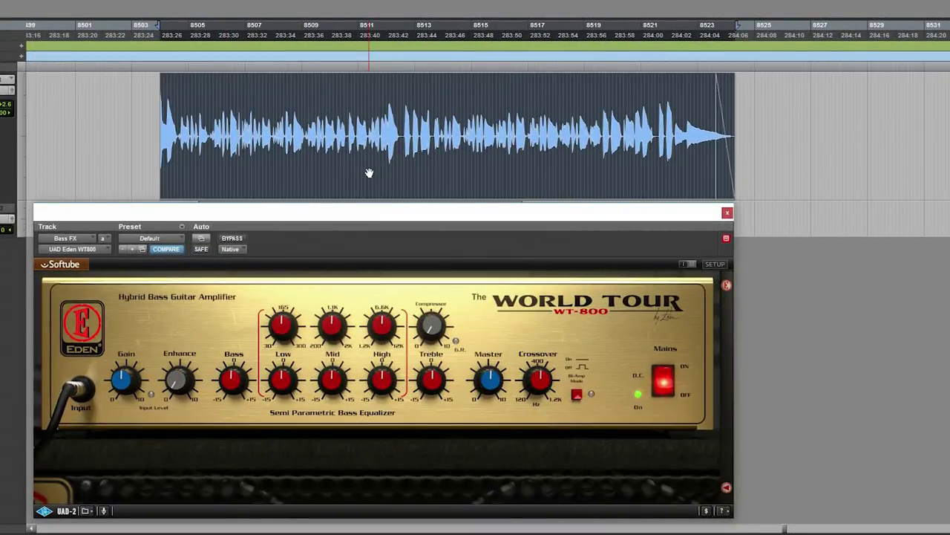
{"action": "left_click", "coordinate": [231, 239]}
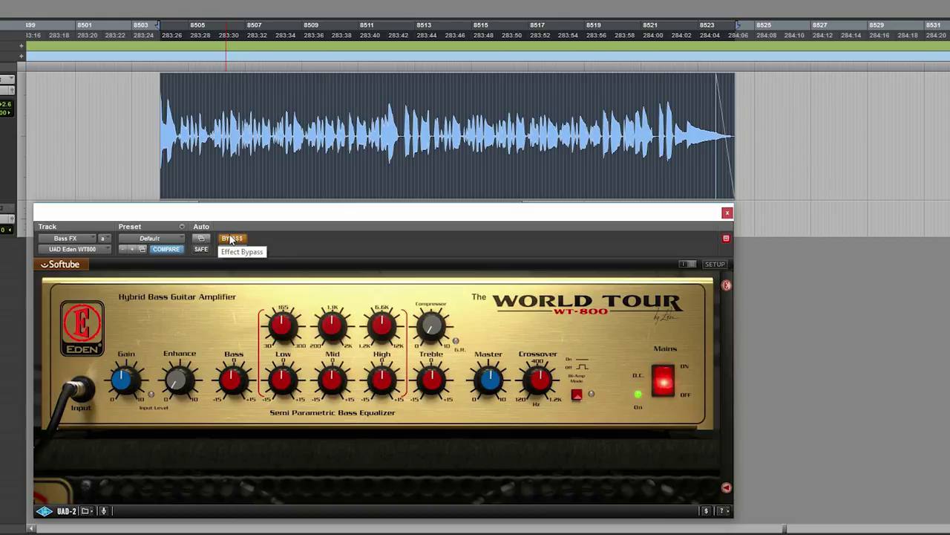
{"action": "key", "text": "space"}
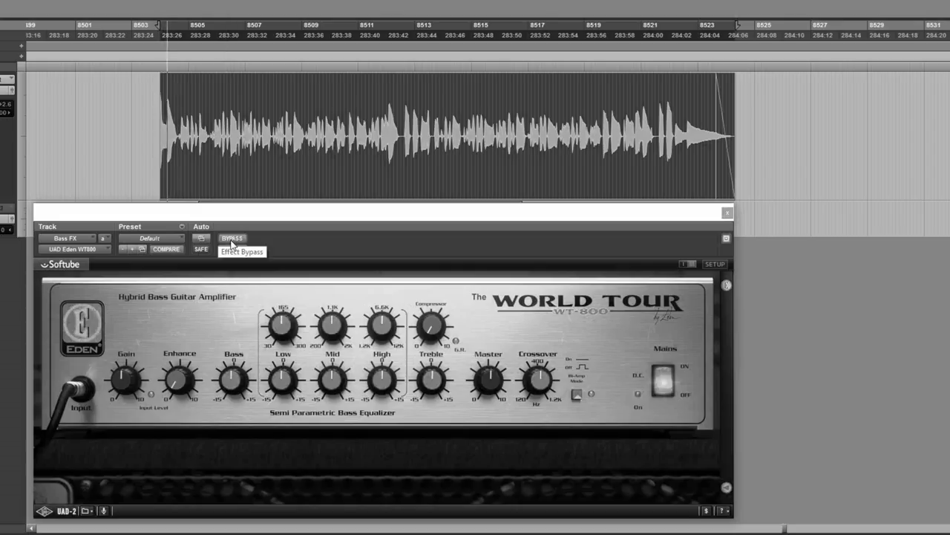
{"action": "left_click", "coordinate": [232, 239]}
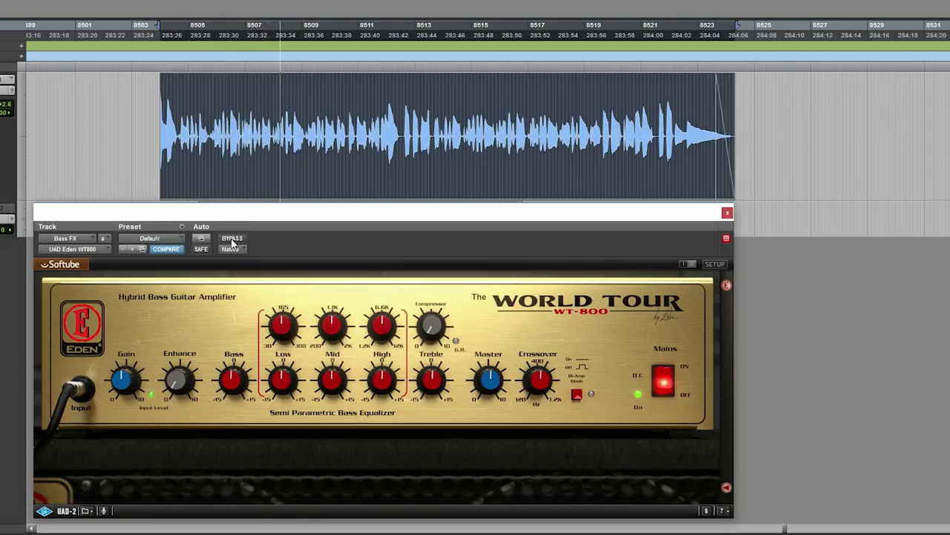
Step: Stop playback, set Enhance to 3.5 and Bass to -4.2 dB, retune High and Mid, with Mid at 2.5 dB
{"action": "key", "text": "space"}
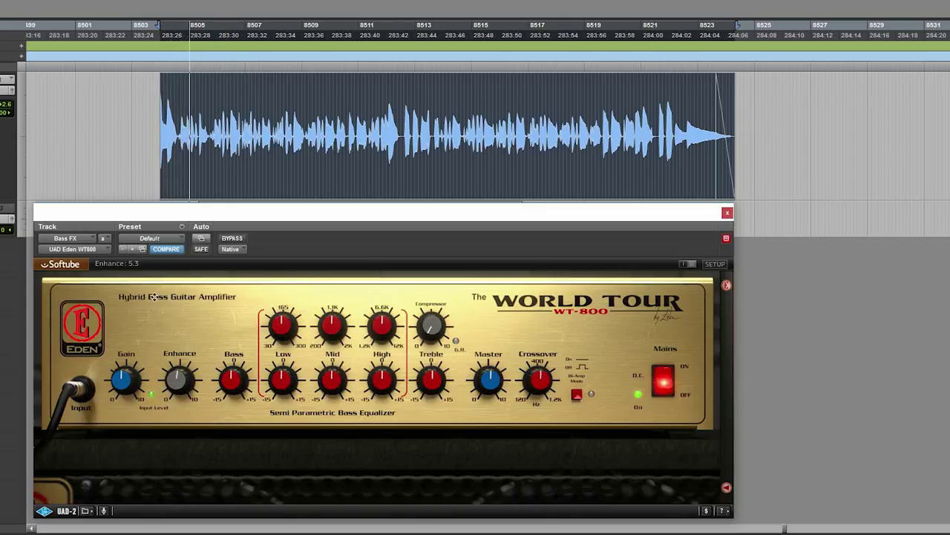
{"action": "left_click_drag", "start_coordinate": [154, 297], "coordinate": [151, 315]}
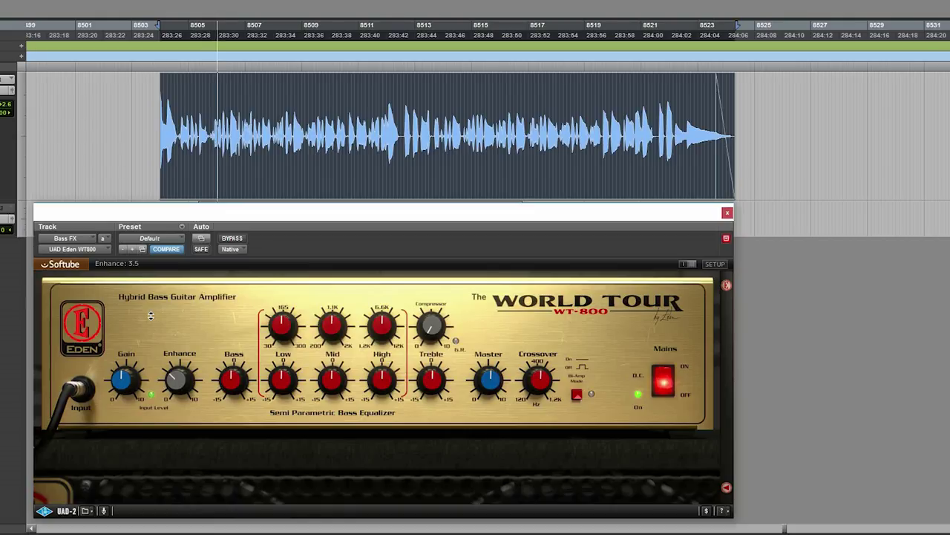
{"action": "left_click_drag", "start_coordinate": [231, 372], "coordinate": [231, 382]}
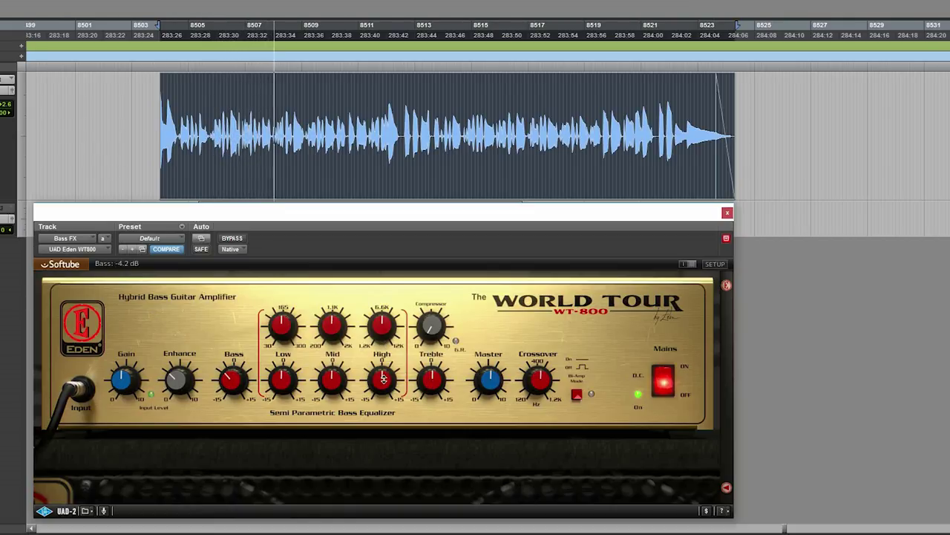
{"action": "left_click_drag", "start_coordinate": [381, 324], "coordinate": [380, 425]}
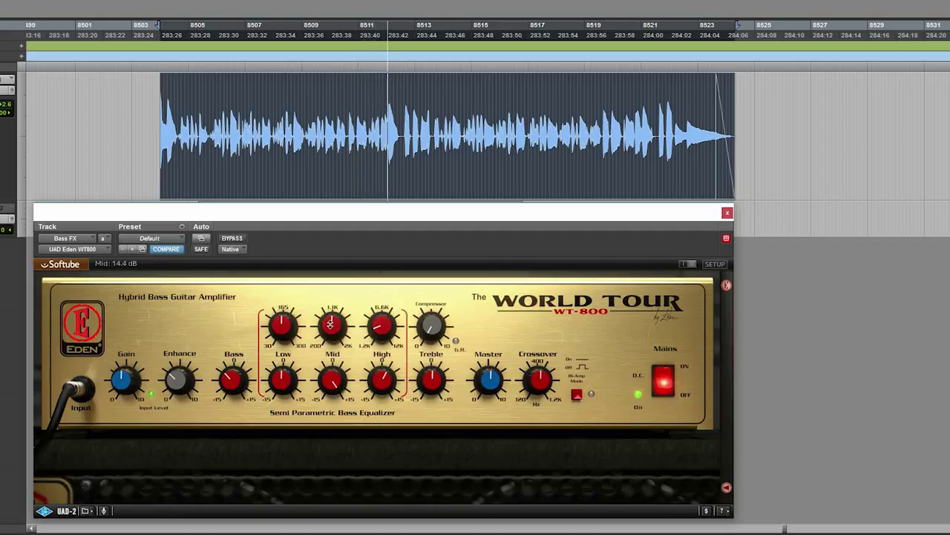
{"action": "mouse_move", "coordinate": [330, 325]}
{"action": "left_mouse_down"}
{"action": "mouse_move", "coordinate": [327, 276]}
{"action": "mouse_move", "coordinate": [319, 334]}
{"action": "left_mouse_up"}
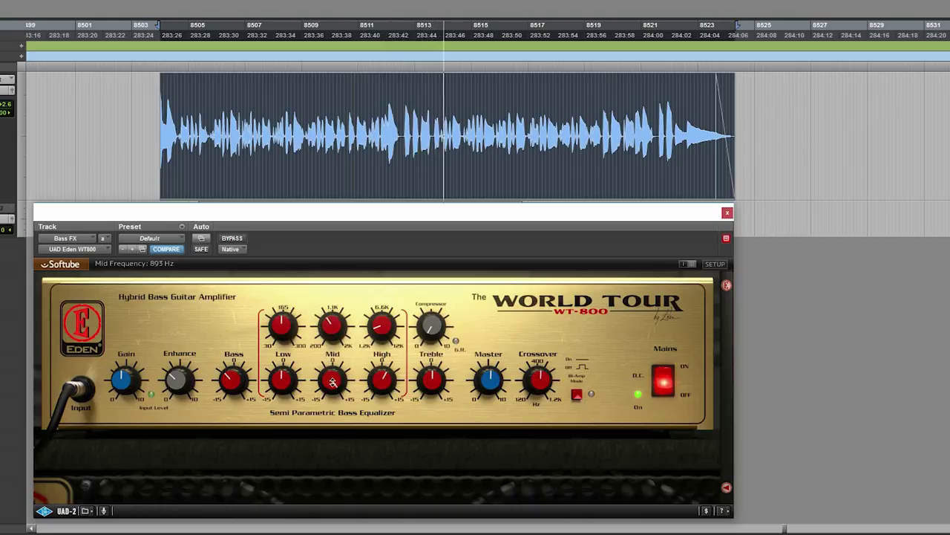
{"action": "left_click_drag", "start_coordinate": [332, 383], "coordinate": [333, 428]}
Step: Retune and boost Low to 6.6 dB, reduce compression to 1.8, and set crossover near 294 Hz
{"action": "mouse_move", "coordinate": [282, 327]}
{"action": "left_mouse_down"}
{"action": "mouse_move", "coordinate": [276, 280]}
{"action": "mouse_move", "coordinate": [275, 343]}
{"action": "left_mouse_up"}
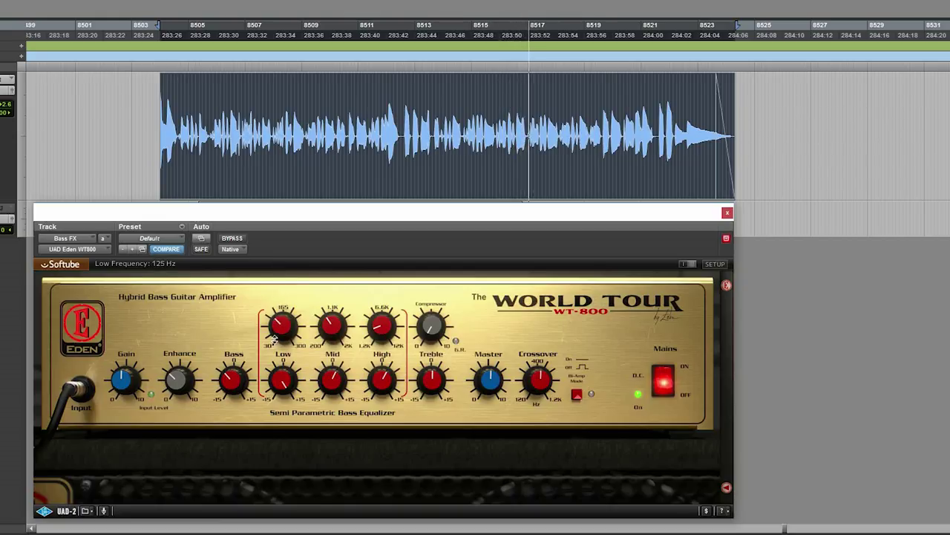
{"action": "mouse_move", "coordinate": [289, 390]}
{"action": "left_mouse_down"}
{"action": "mouse_move", "coordinate": [287, 416]}
{"action": "mouse_move", "coordinate": [288, 405]}
{"action": "left_mouse_up"}
{"action": "left_click_drag", "start_coordinate": [440, 313], "coordinate": [442, 324]}
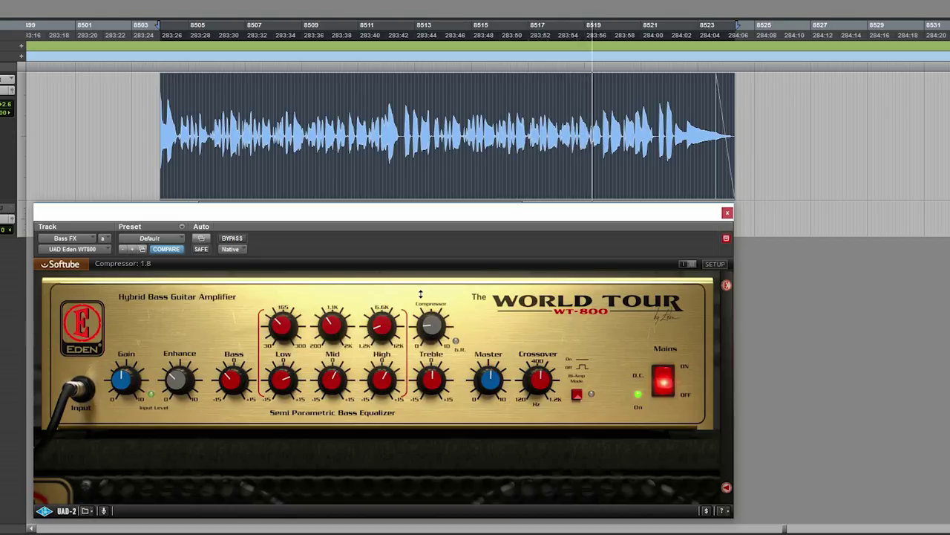
{"action": "left_click", "coordinate": [539, 375]}
{"action": "left_click_drag", "start_coordinate": [536, 350], "coordinate": [532, 379]}
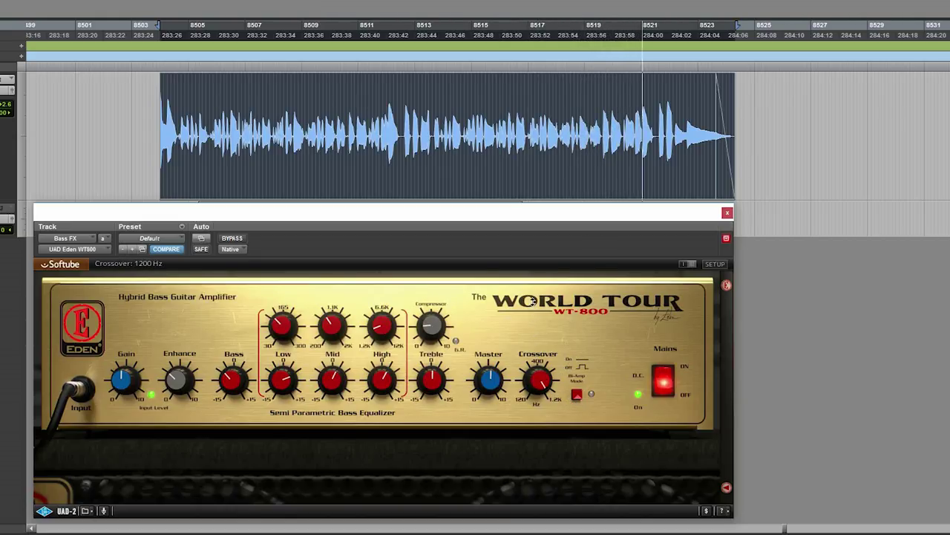
{"action": "left_click_drag", "start_coordinate": [526, 416], "coordinate": [529, 386]}
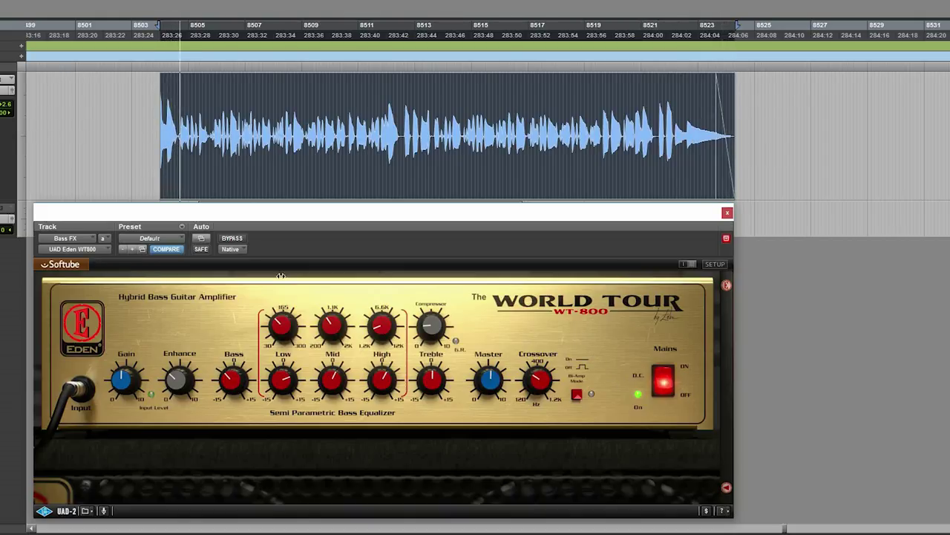
{"action": "left_click", "coordinate": [230, 238]}
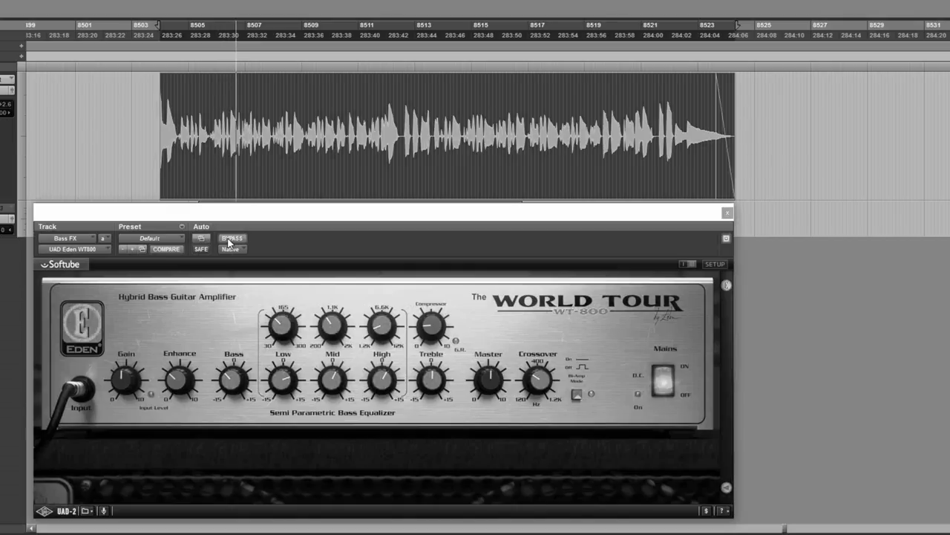
{"action": "left_click", "coordinate": [230, 240]}
{"action": "mouse_move", "coordinate": [173, 377]}
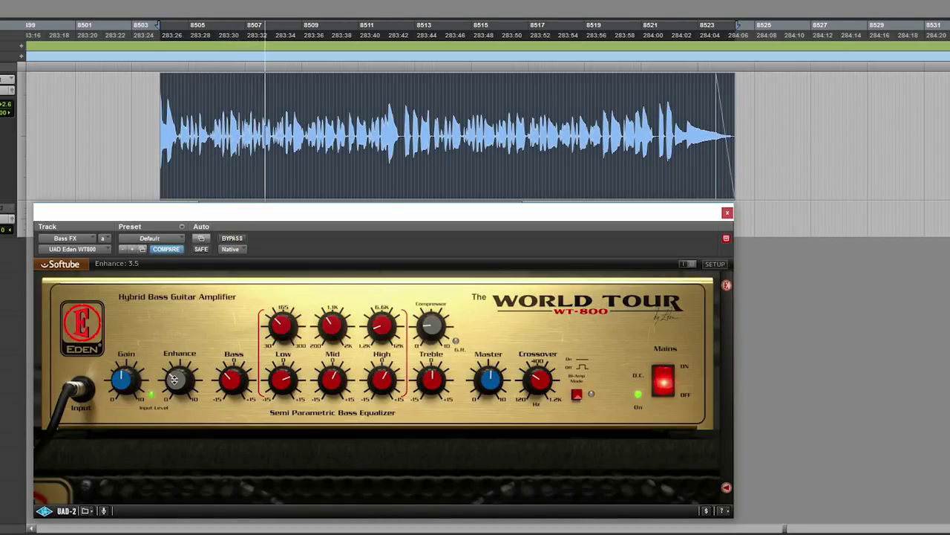
{"action": "left_click", "coordinate": [232, 240]}
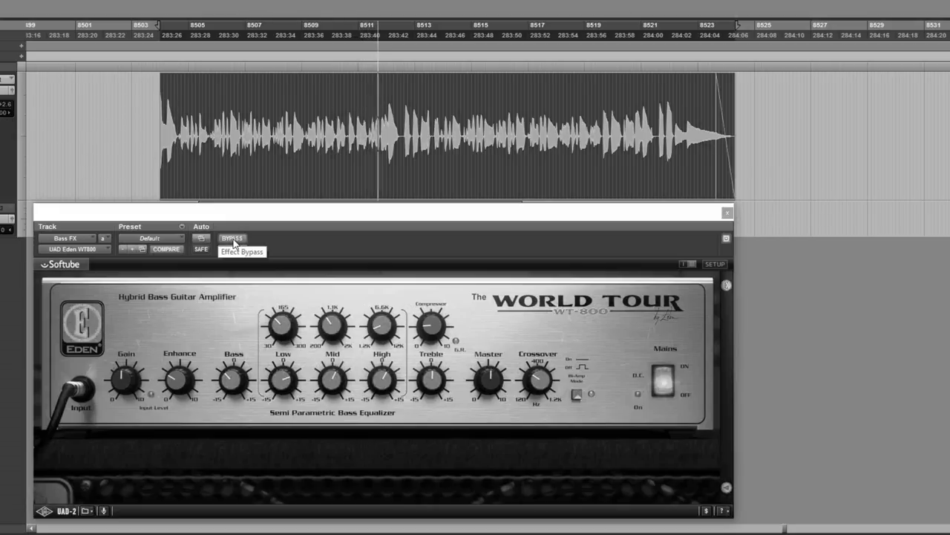
{"action": "left_click", "coordinate": [232, 238]}
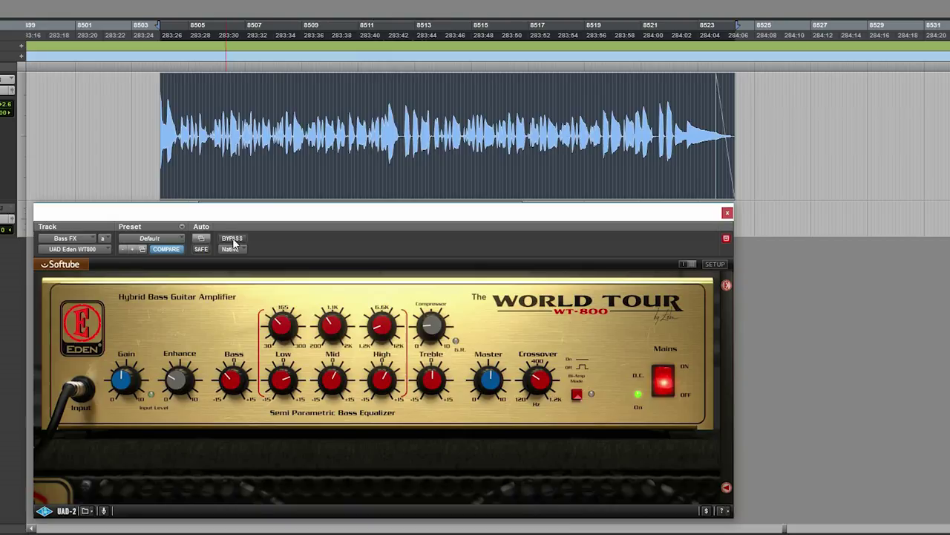
Step: During playback raise the 1x15 level, set Low to 4.7 dB, use U47 on a louder 4x10, and turn Direct off
{"action": "left_click", "coordinate": [725, 489]}
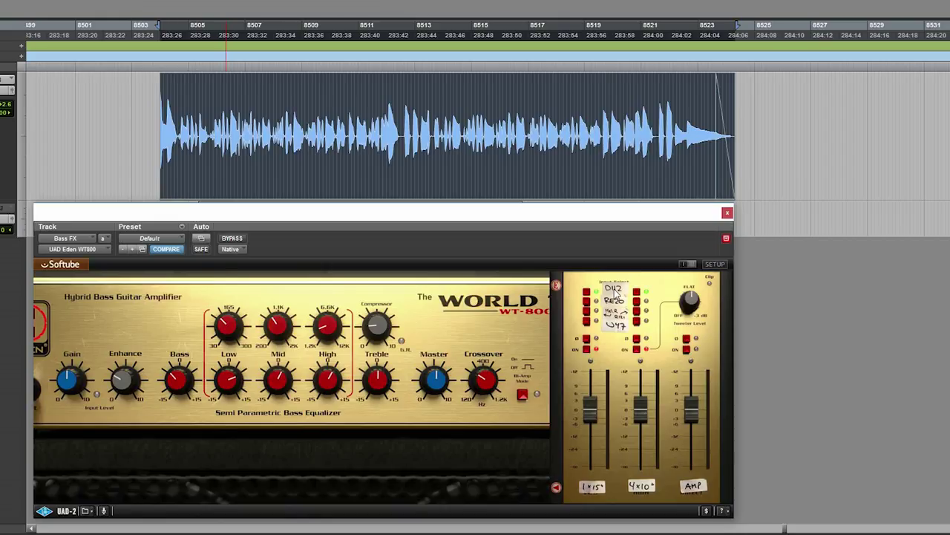
{"action": "key", "text": "space"}
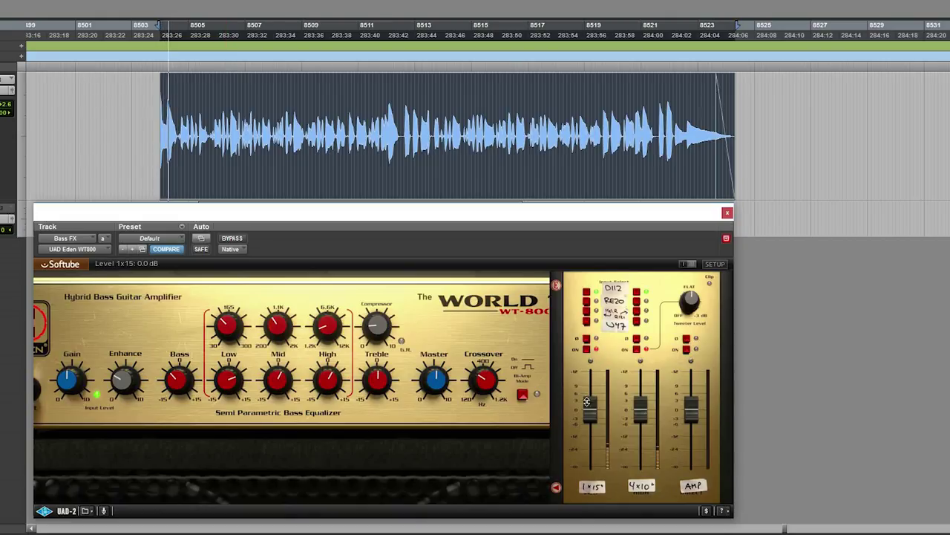
{"action": "mouse_move", "coordinate": [590, 407]}
{"action": "left_mouse_down"}
{"action": "mouse_move", "coordinate": [590, 383]}
{"action": "mouse_move", "coordinate": [590, 399]}
{"action": "left_mouse_up"}
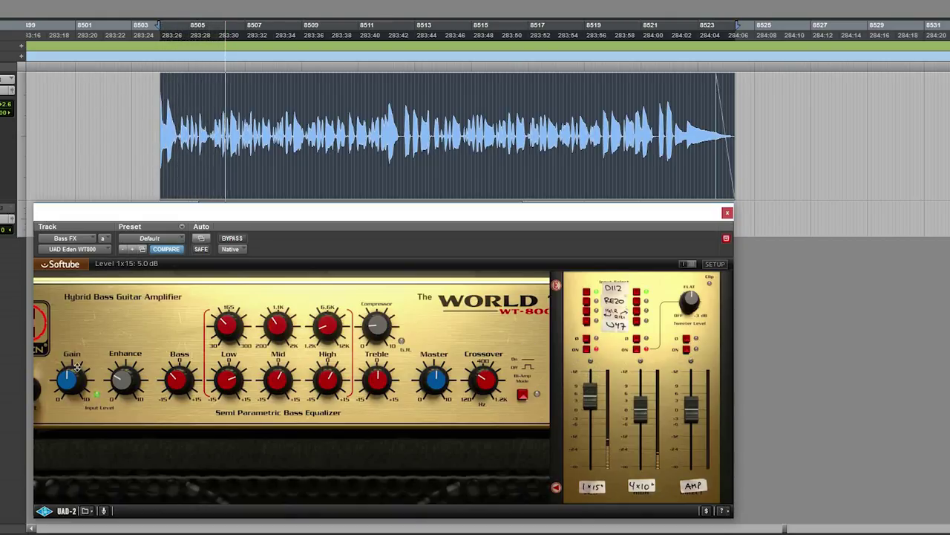
{"action": "left_click_drag", "start_coordinate": [223, 375], "coordinate": [220, 384]}
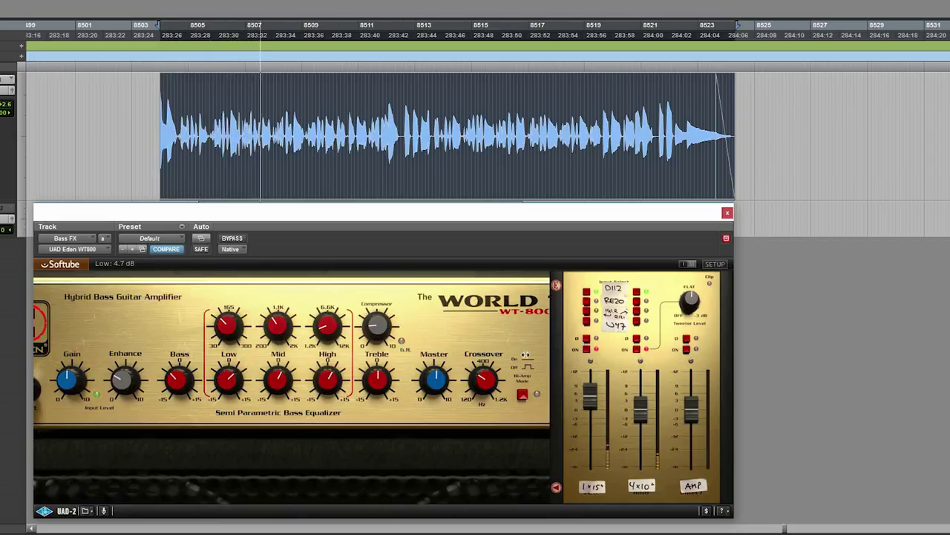
{"action": "left_click", "coordinate": [637, 322]}
{"action": "left_click_drag", "start_coordinate": [638, 408], "coordinate": [698, 372]}
{"action": "left_click", "coordinate": [687, 352]}
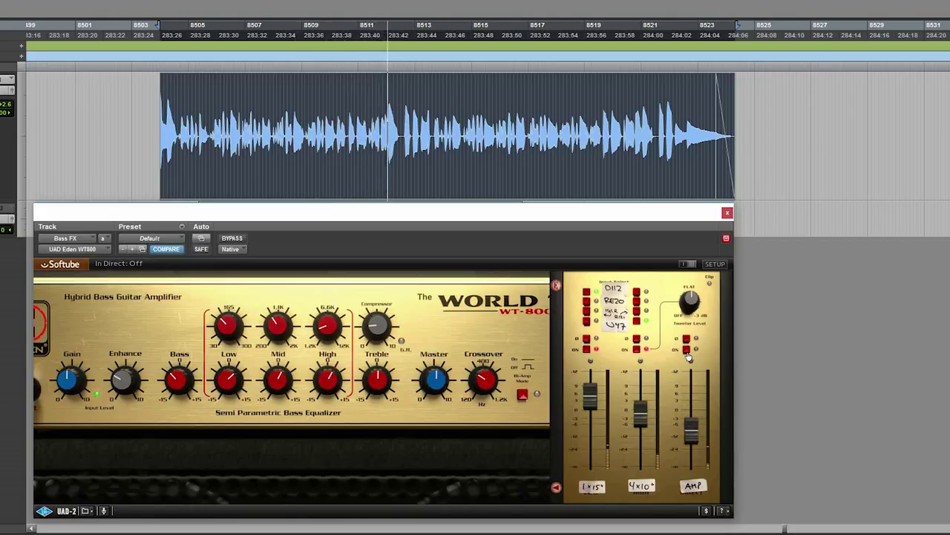
{"action": "left_click", "coordinate": [230, 240]}
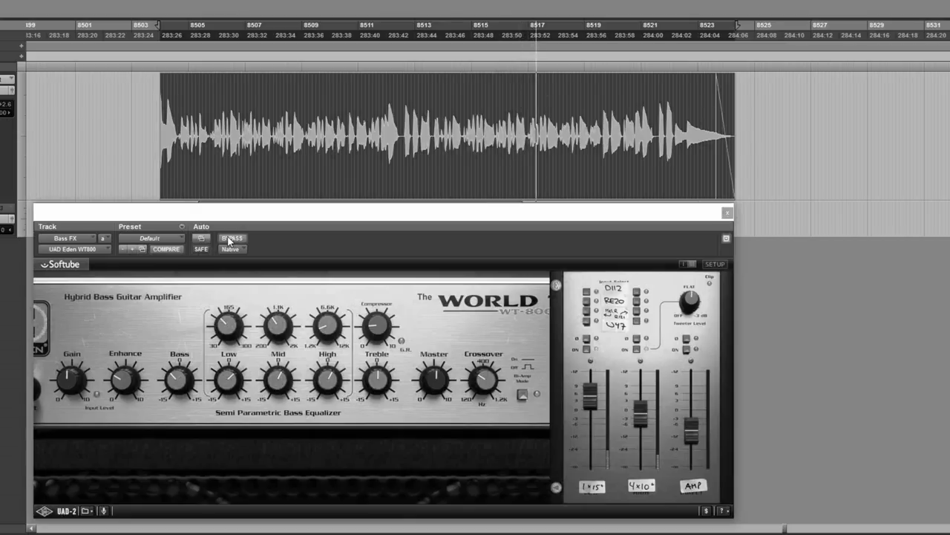
{"action": "left_click", "coordinate": [229, 240]}
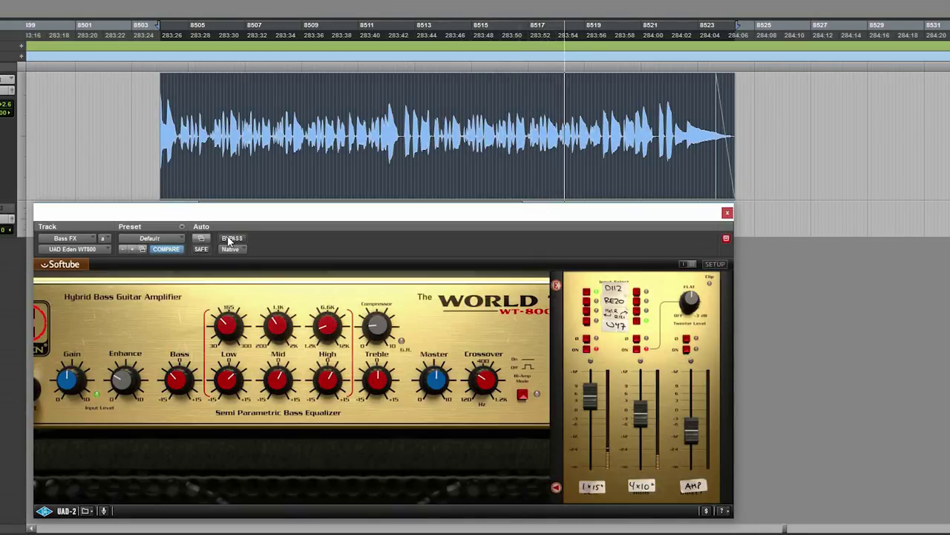
{"action": "mouse_move", "coordinate": [592, 399]}
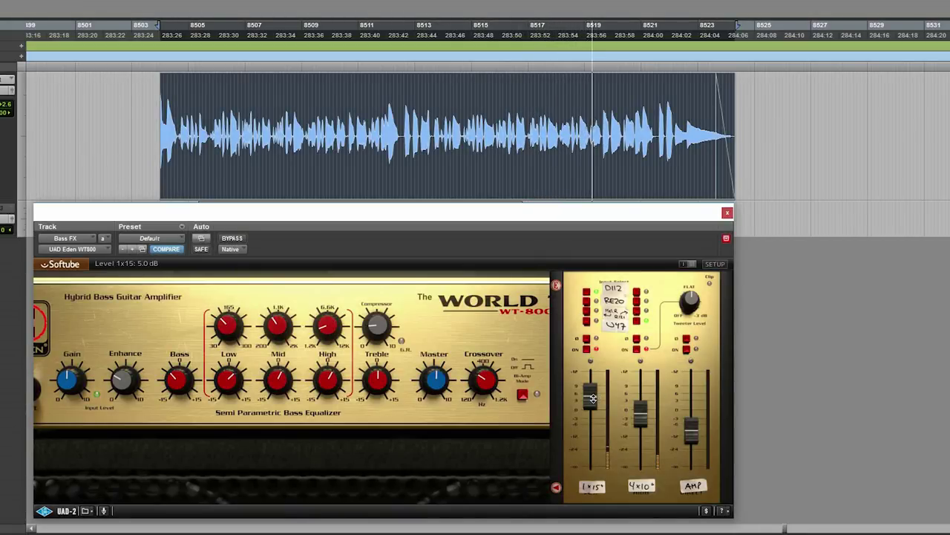